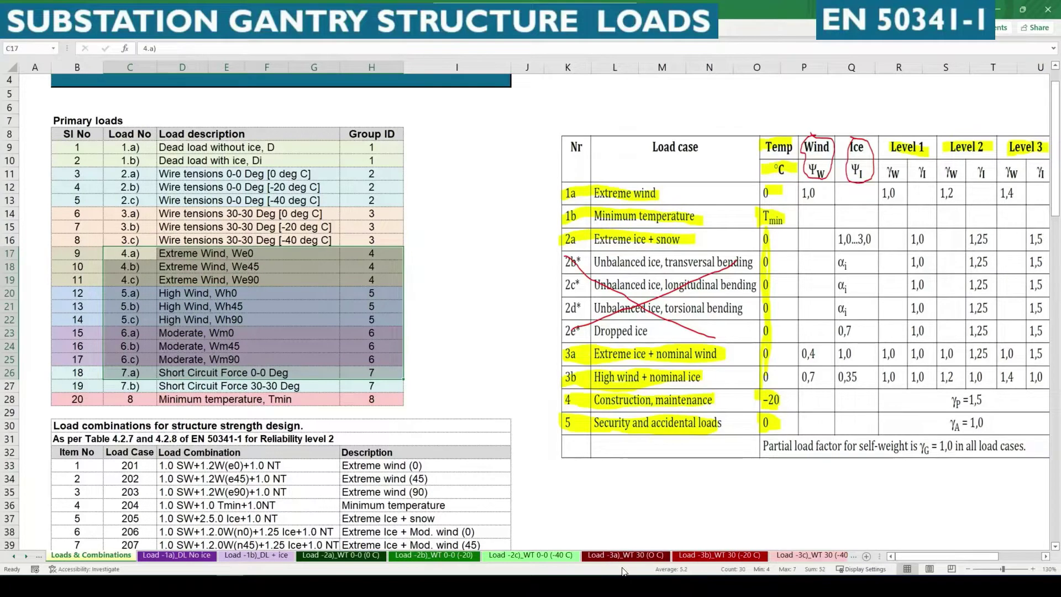
Move to the Load -3c)_WT 30 (-40 C) sheet for the 30° deviation, -40 °C case
click(811, 555)
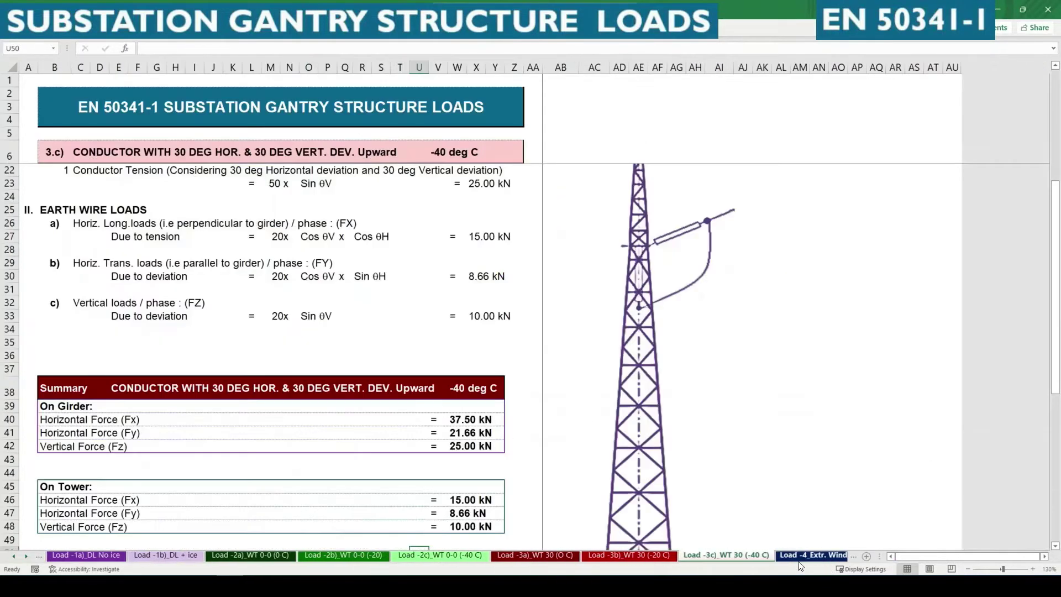
Open Load -4_Extr. Wind and inspect the 4.a condition text and Wind 0 diagram
click(732, 554)
click(346, 410)
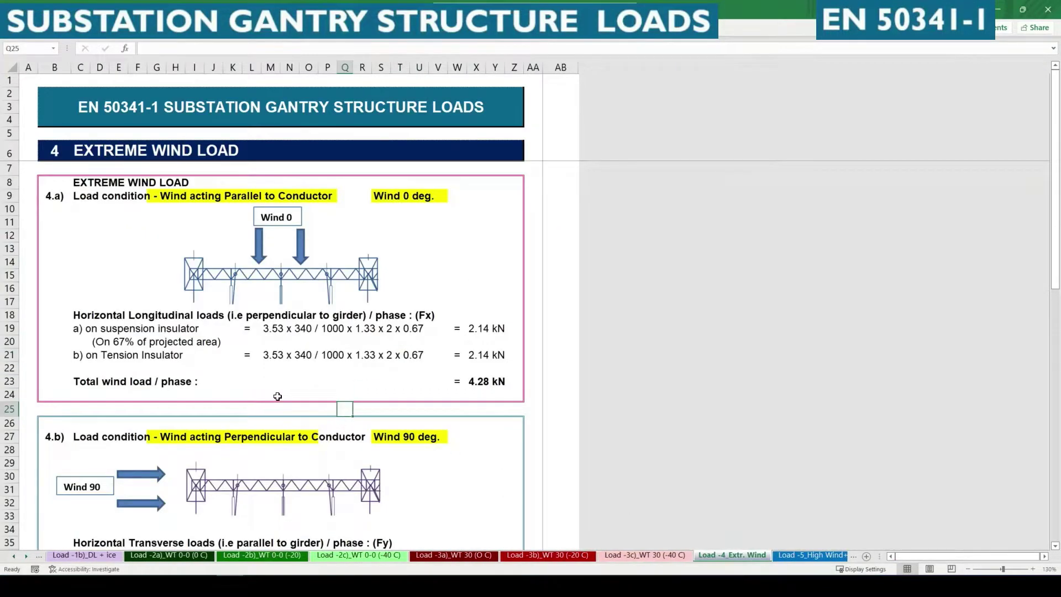
click(137, 222)
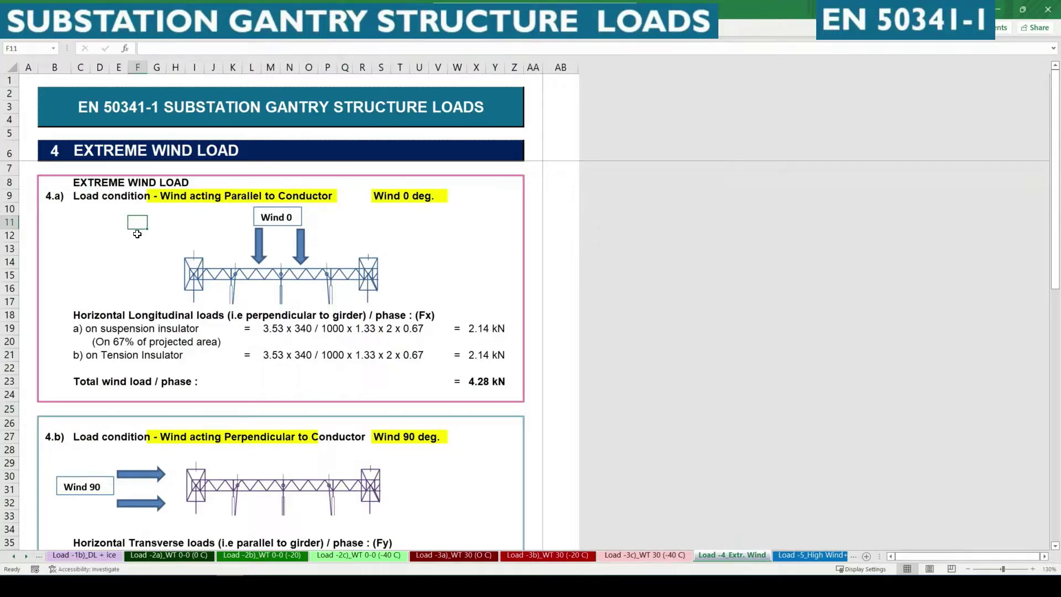
click(84, 199)
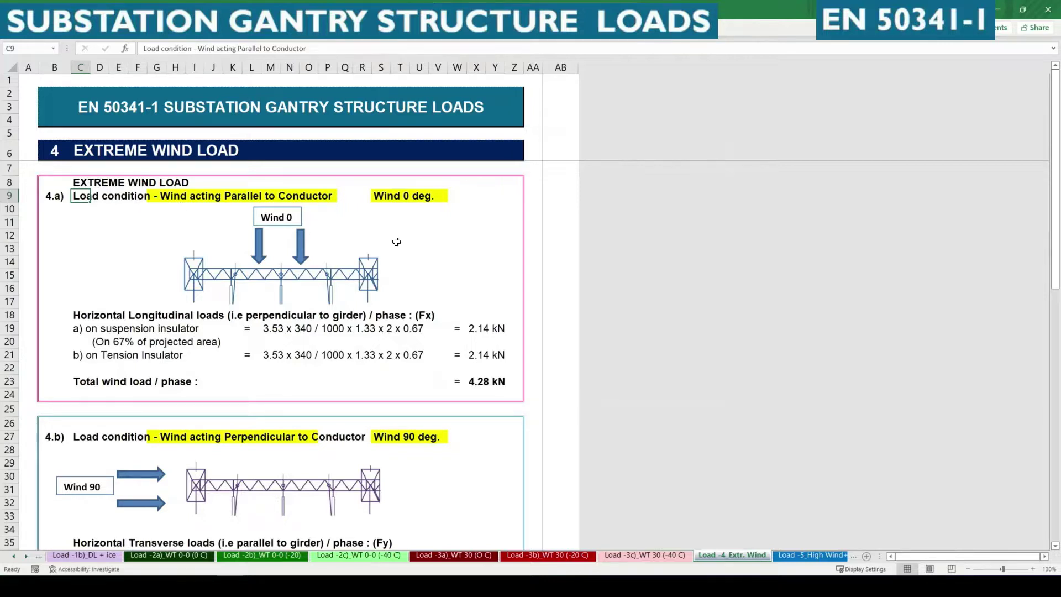
click(232, 258)
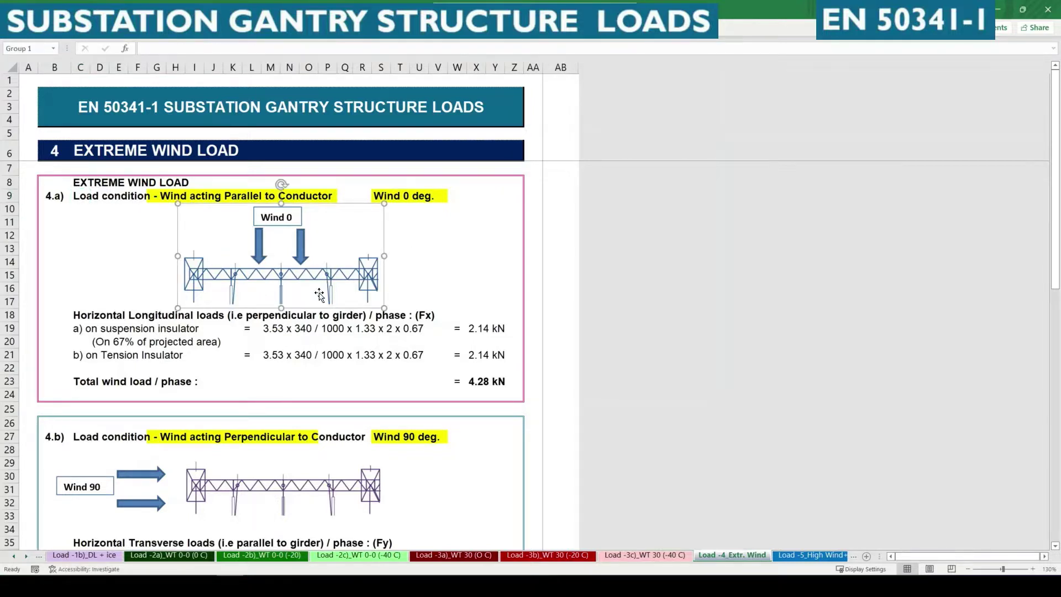
click(258, 243)
click(300, 239)
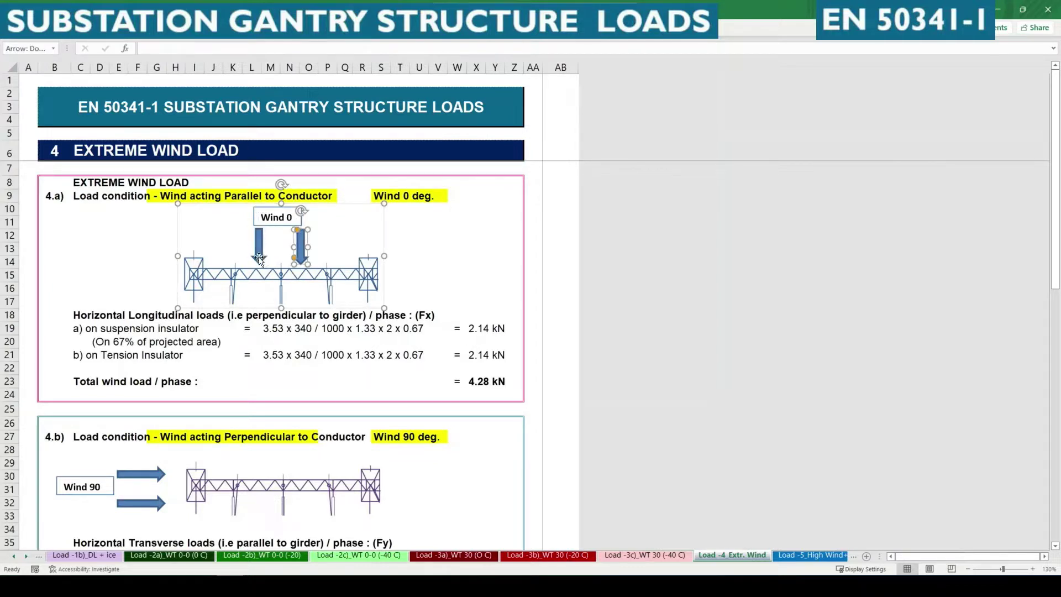
click(252, 353)
click(84, 316)
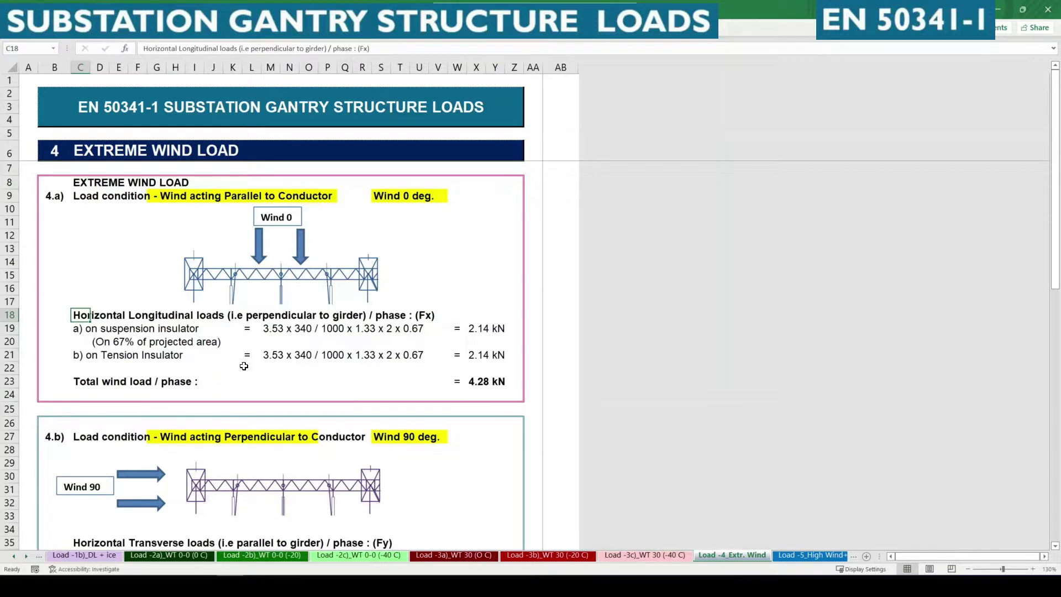
click(198, 357)
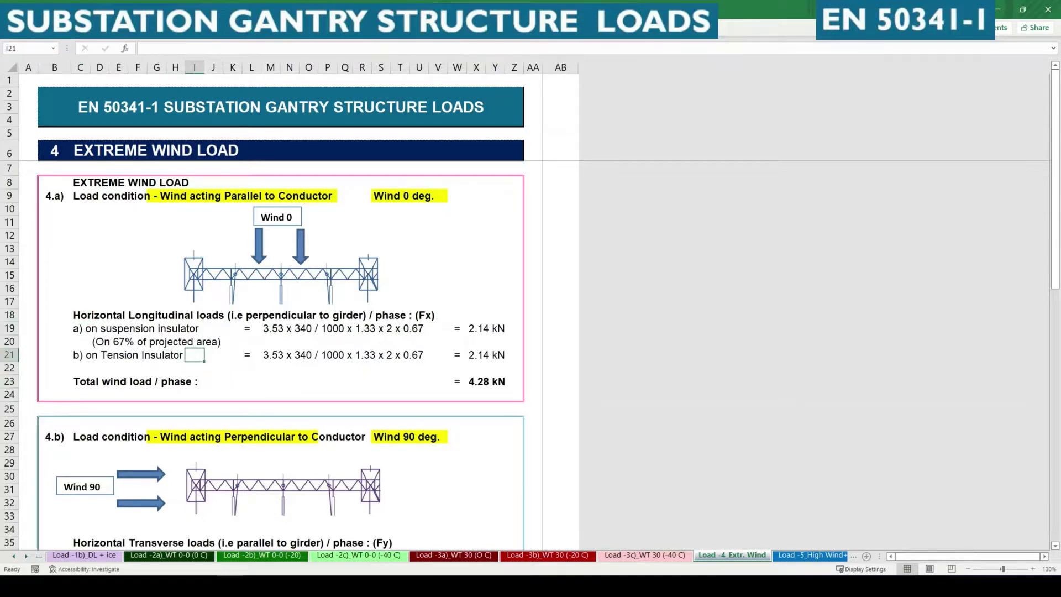
click(133, 346)
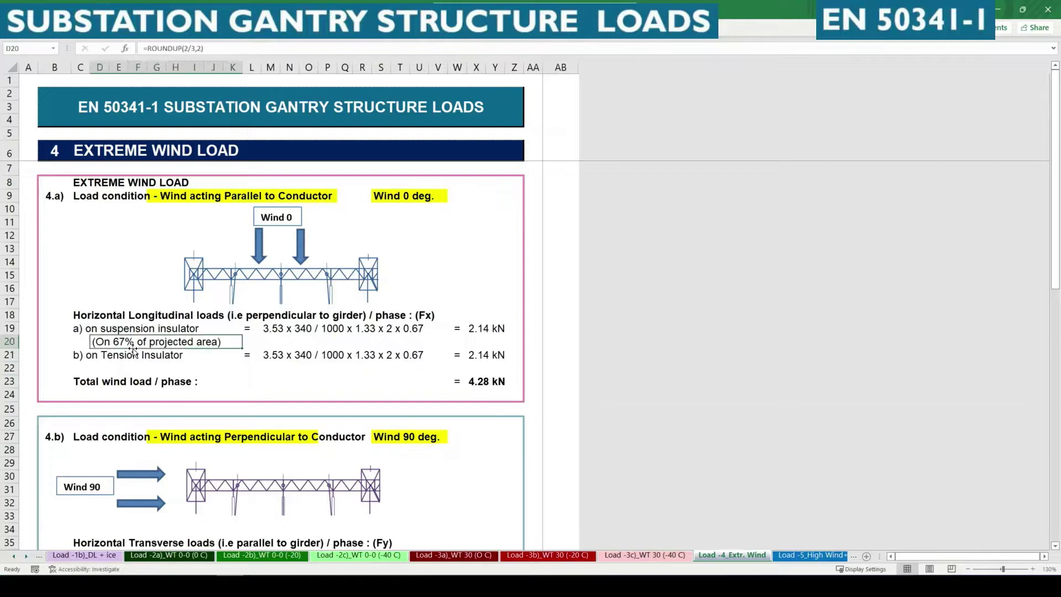
click(136, 366)
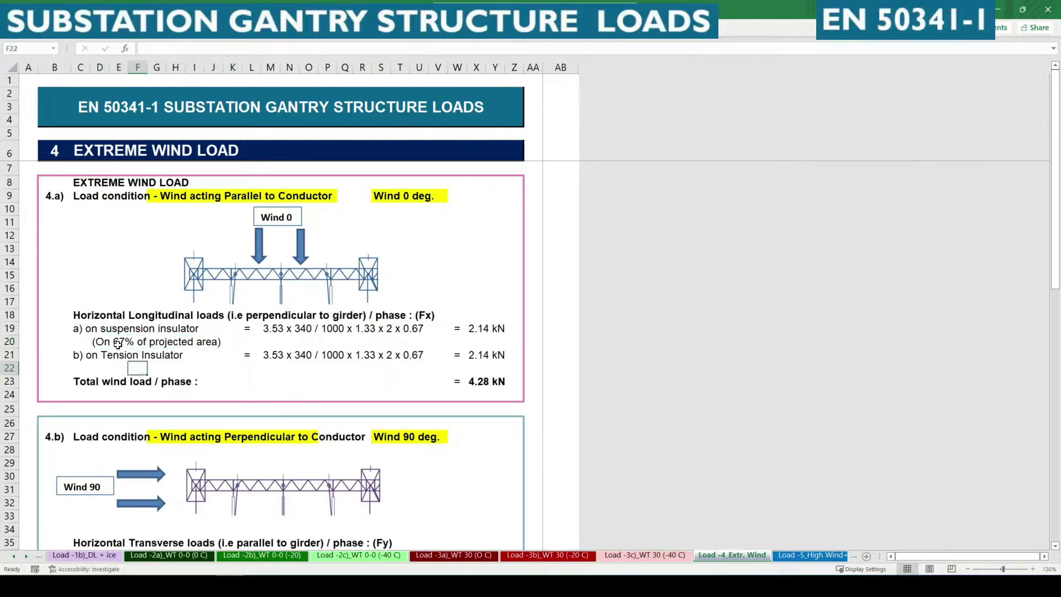
drag(101, 331, 492, 365)
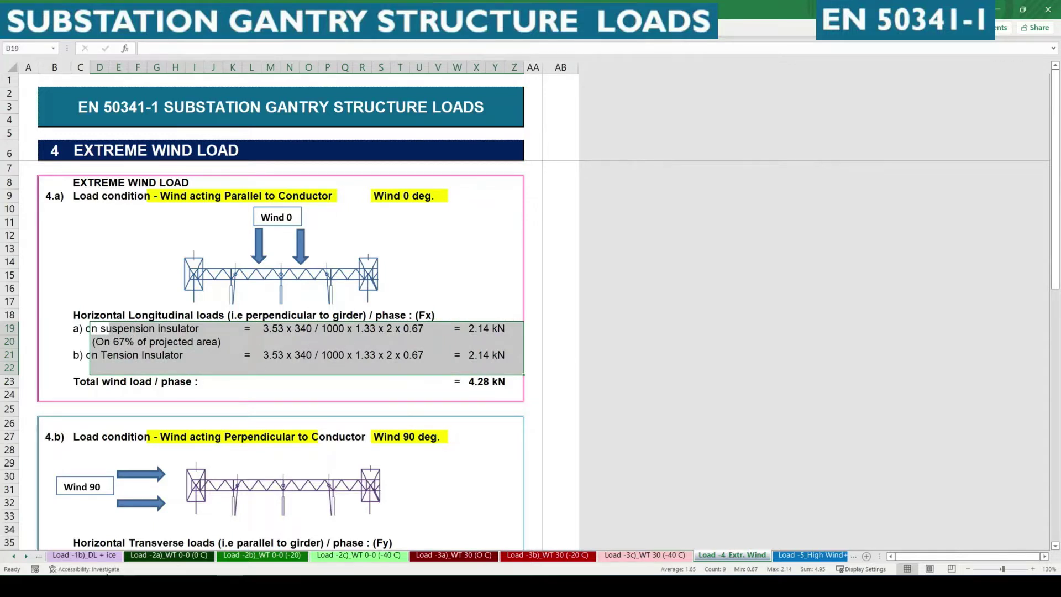
click(345, 330)
click(265, 330)
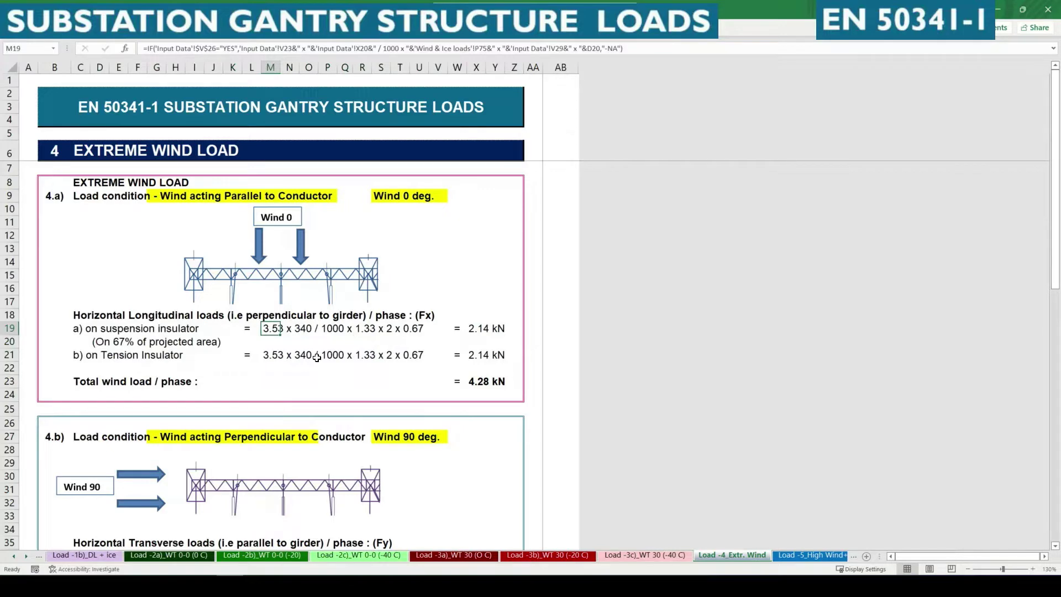
key(ctrl+bracketleft)
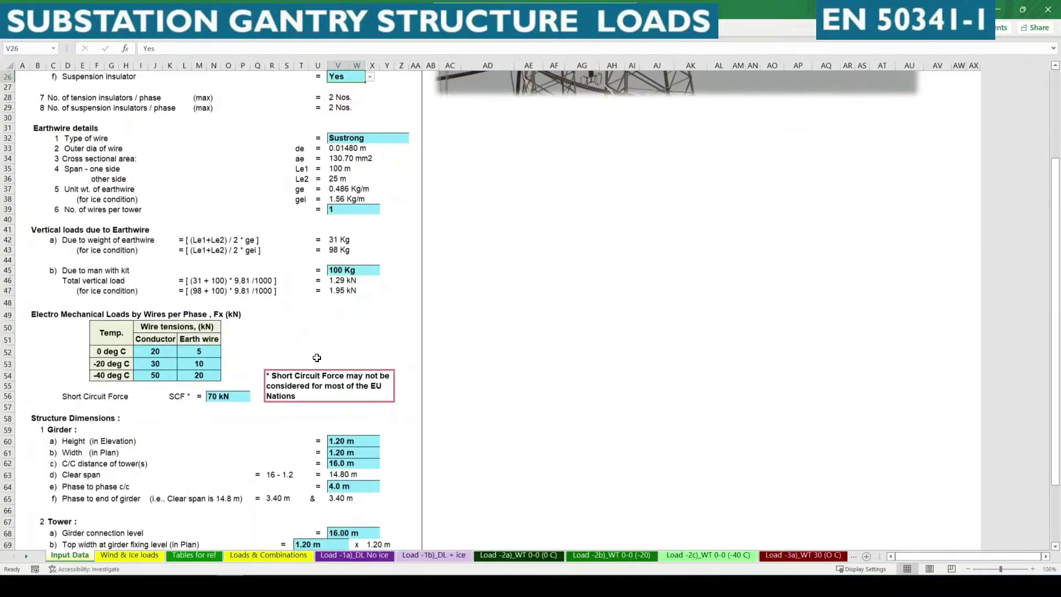
scroll(316, 358, up, 6)
click(322, 206)
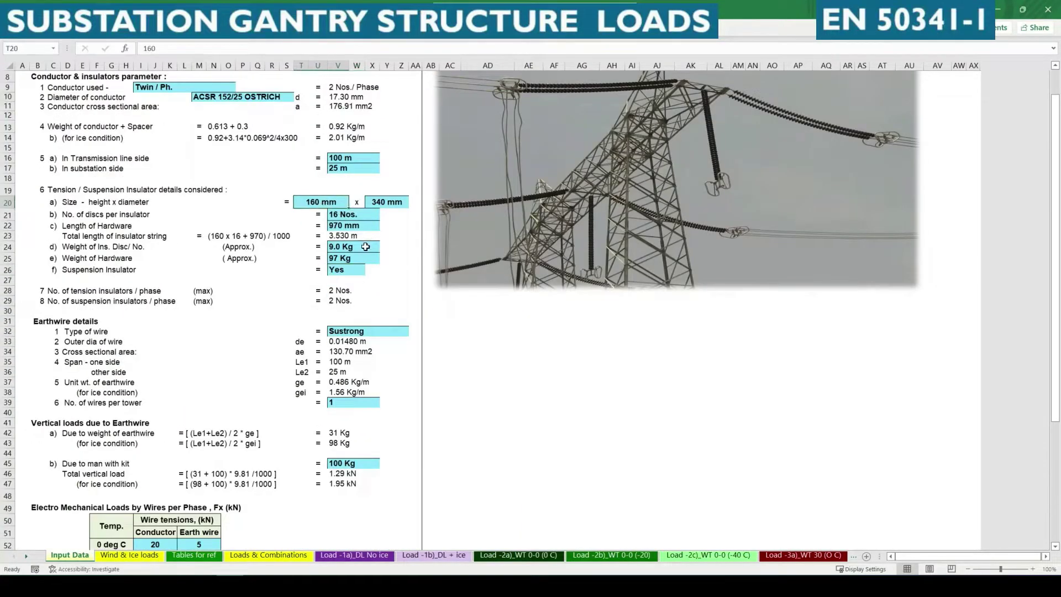
scroll(365, 246, up, 1)
click(359, 260)
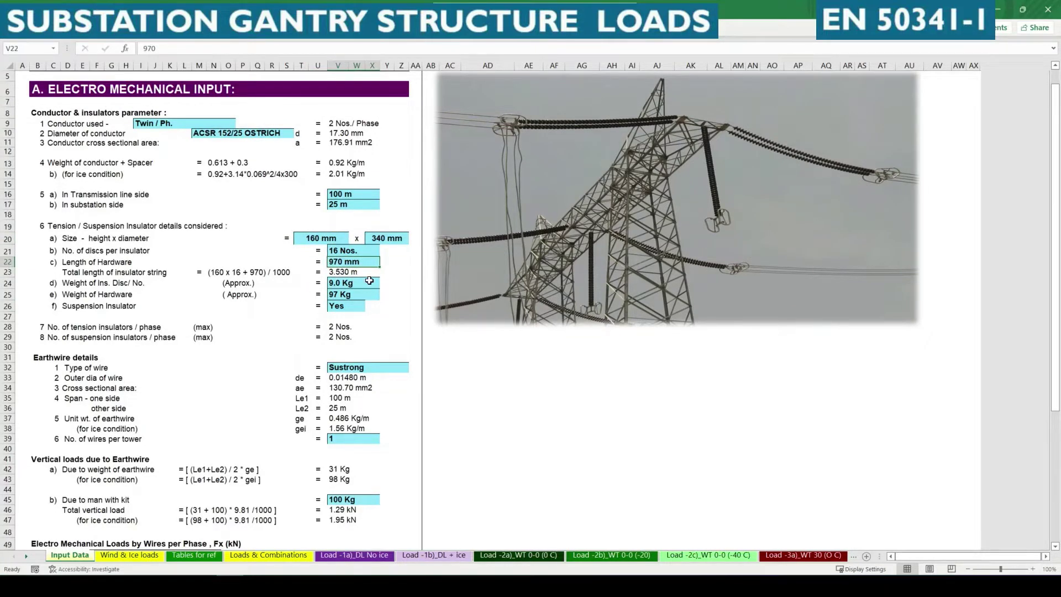
double_click(368, 274)
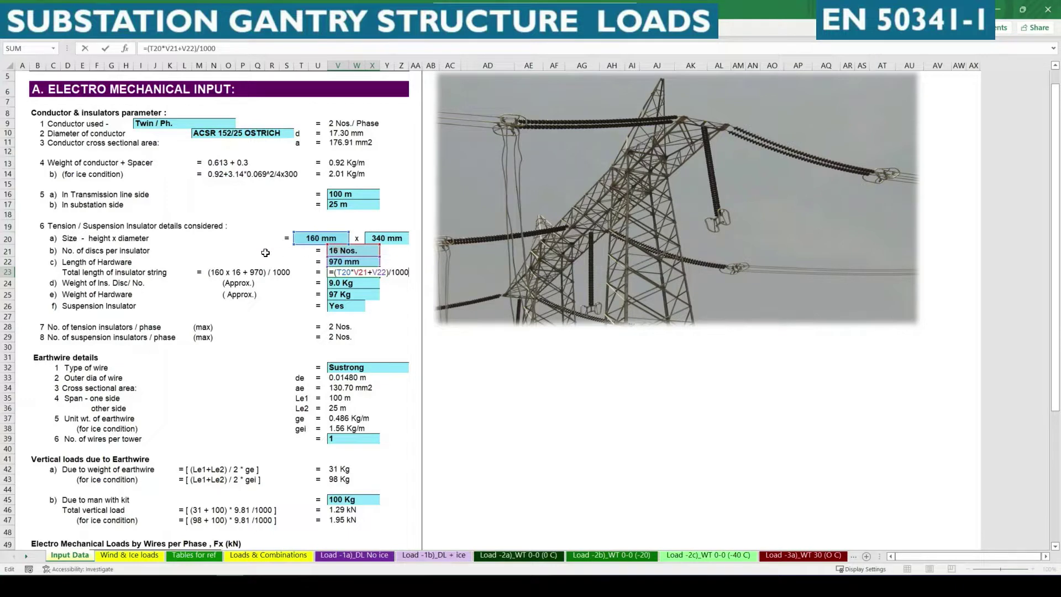
key(ctrl+Return)
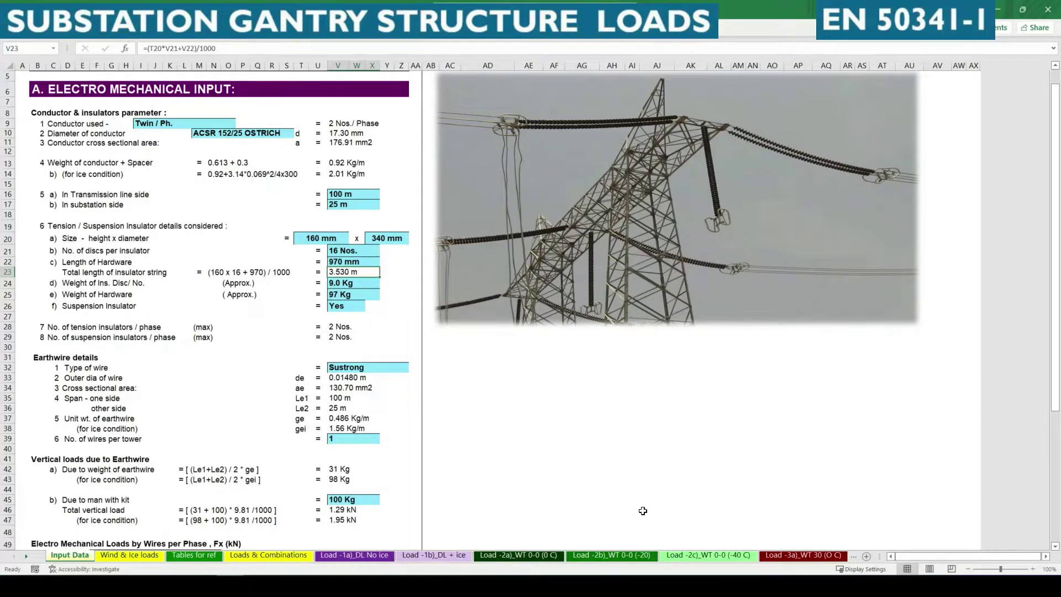
click(808, 559)
click(815, 556)
click(824, 554)
click(829, 555)
click(835, 554)
Trace the suspension insulator wind load formula to the Input Data Yes setting and 340 mm diameter
click(323, 366)
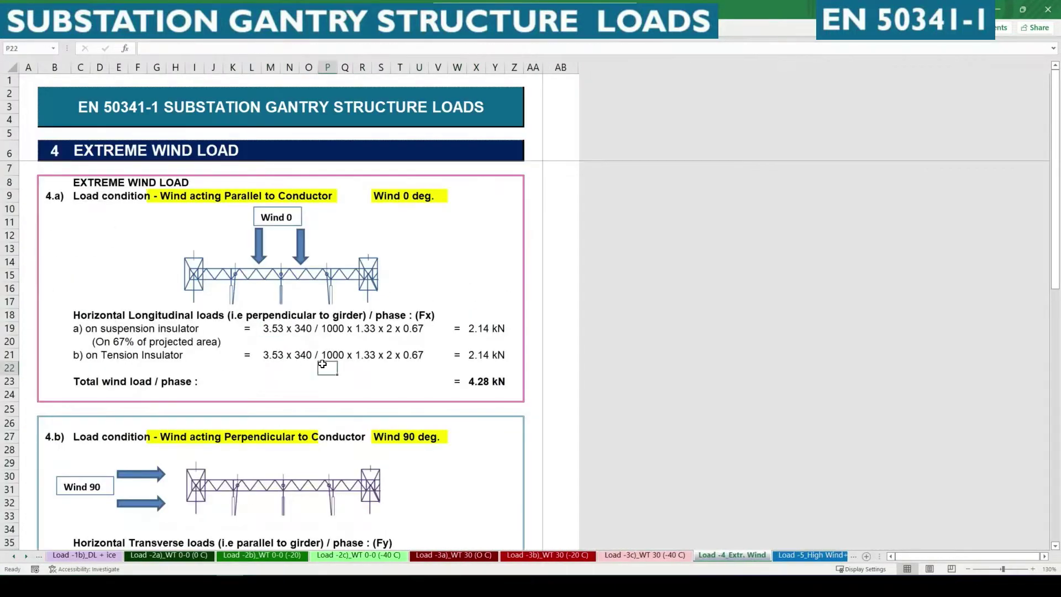
drag(271, 328, 276, 358)
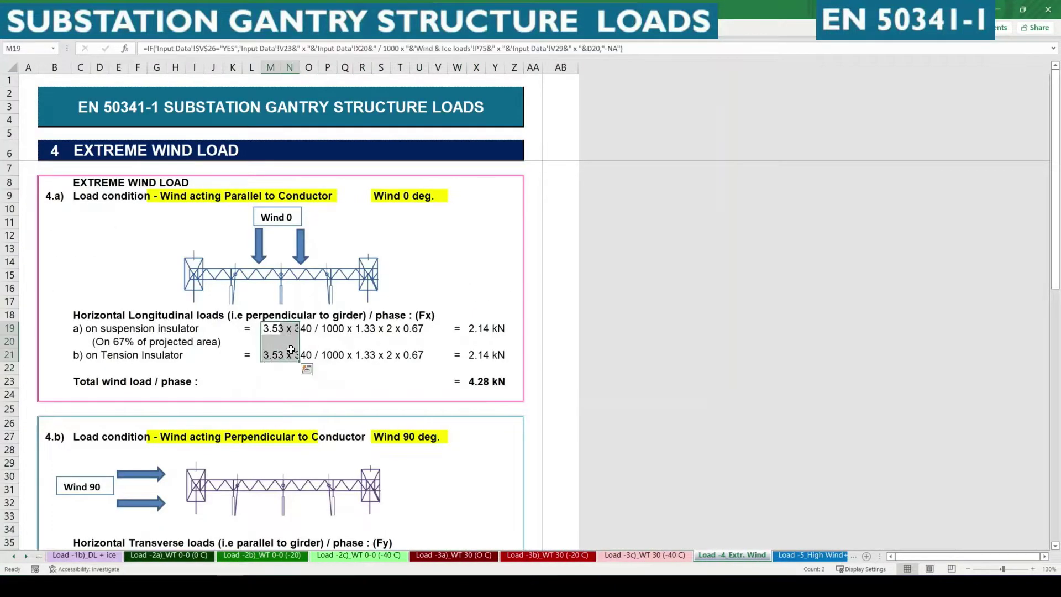
click(273, 327)
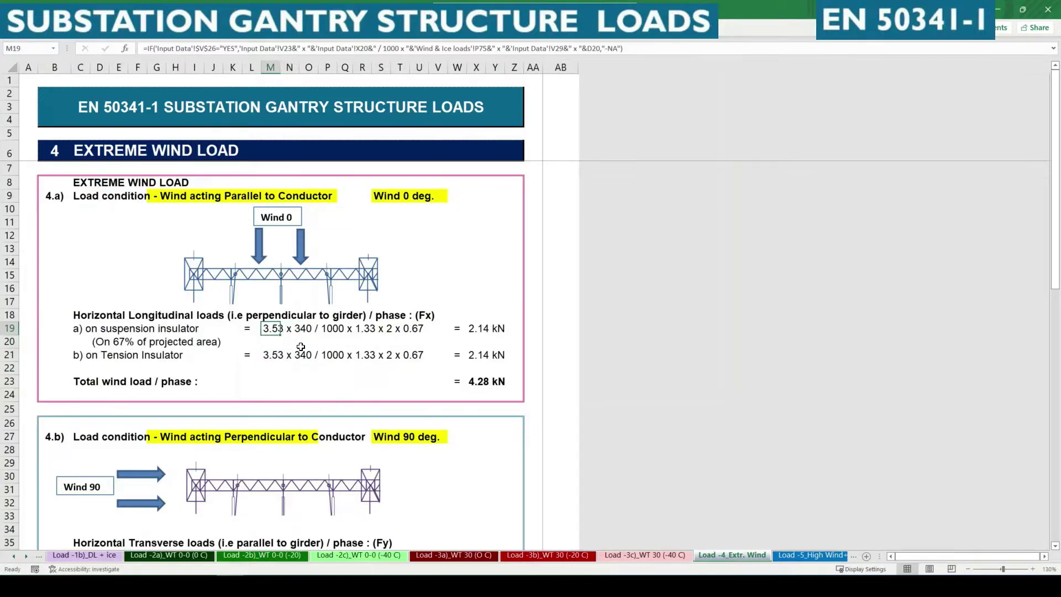
key(ctrl+bracketleft)
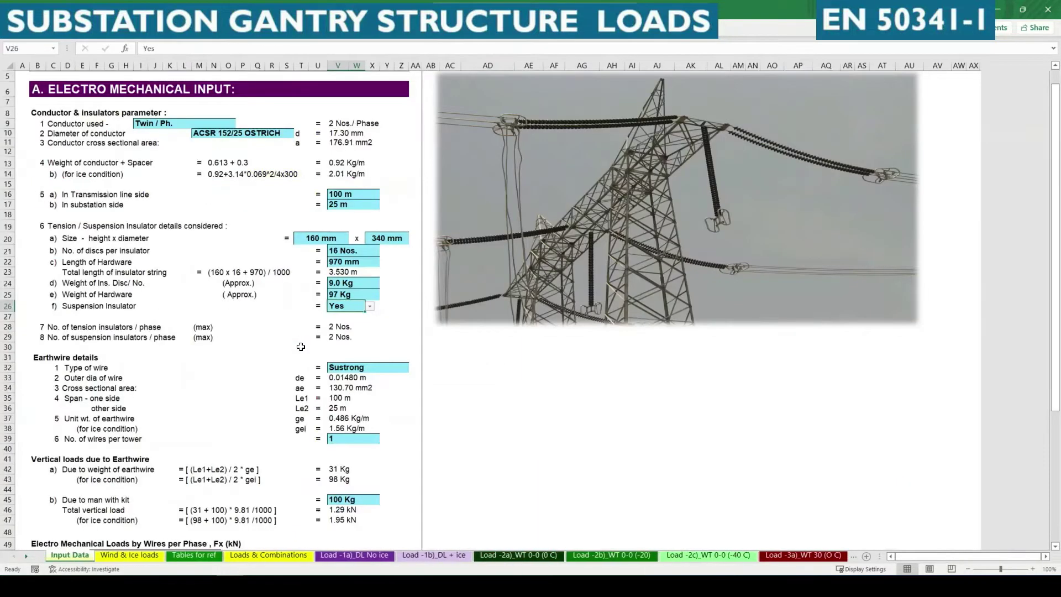
click(383, 243)
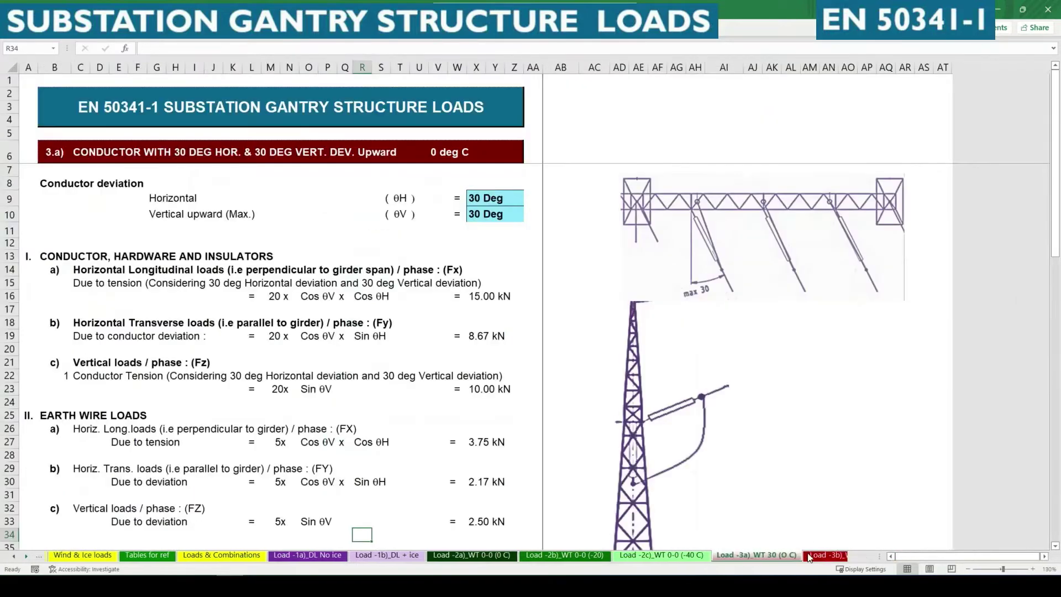
Return to the Extreme Wind sheet and reselect the suspension insulator load formula cell
click(804, 555)
click(829, 554)
click(831, 553)
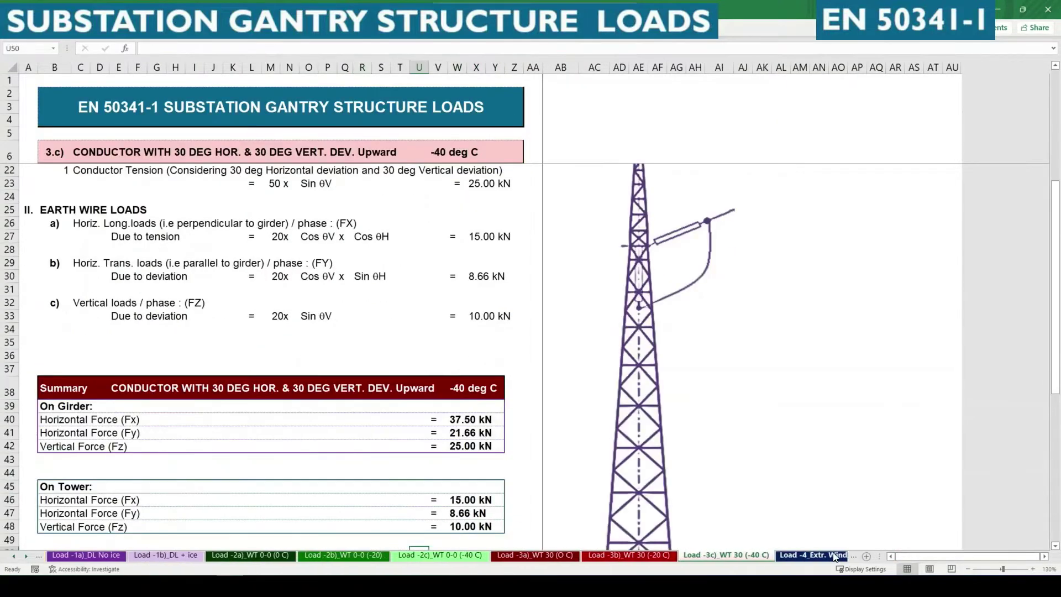
click(833, 555)
click(377, 330)
click(330, 338)
click(274, 329)
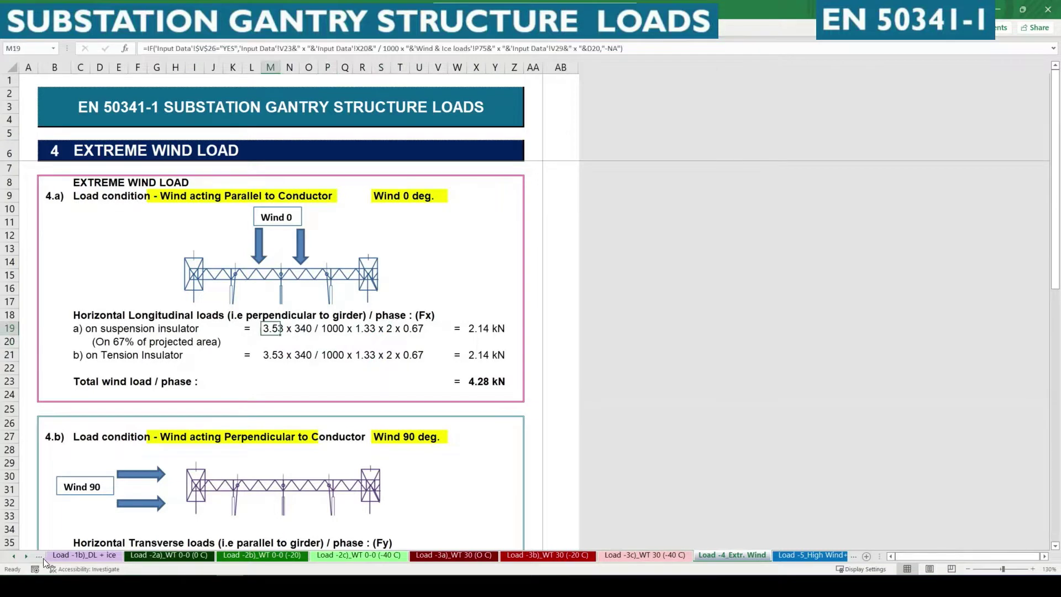
Bring up the Wind & Ice loads sheet and scroll to the insulator wind pressures
click(13, 556)
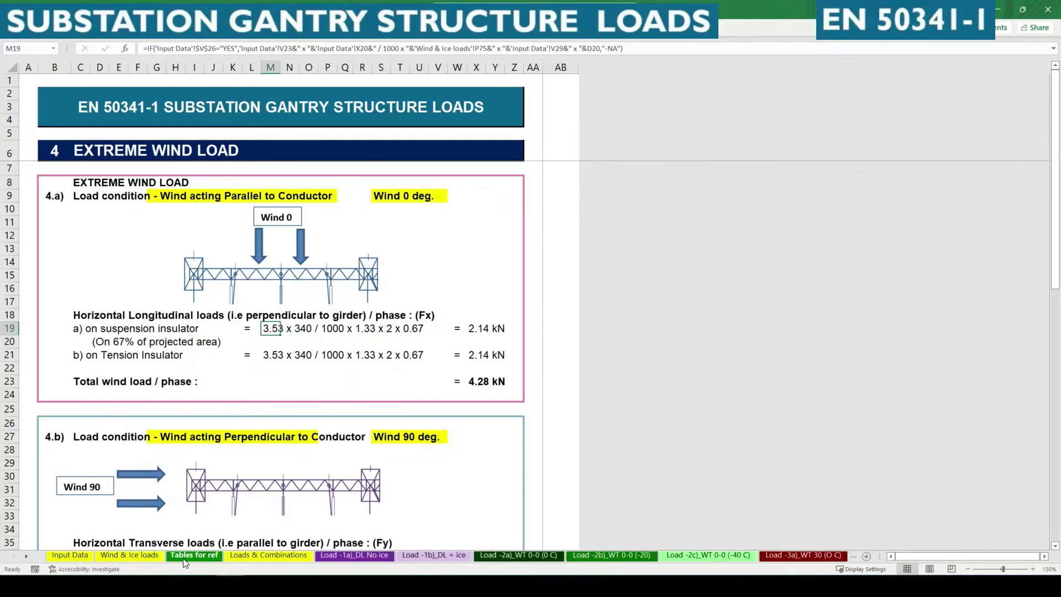
click(165, 555)
click(127, 555)
scroll(204, 451, down, 2)
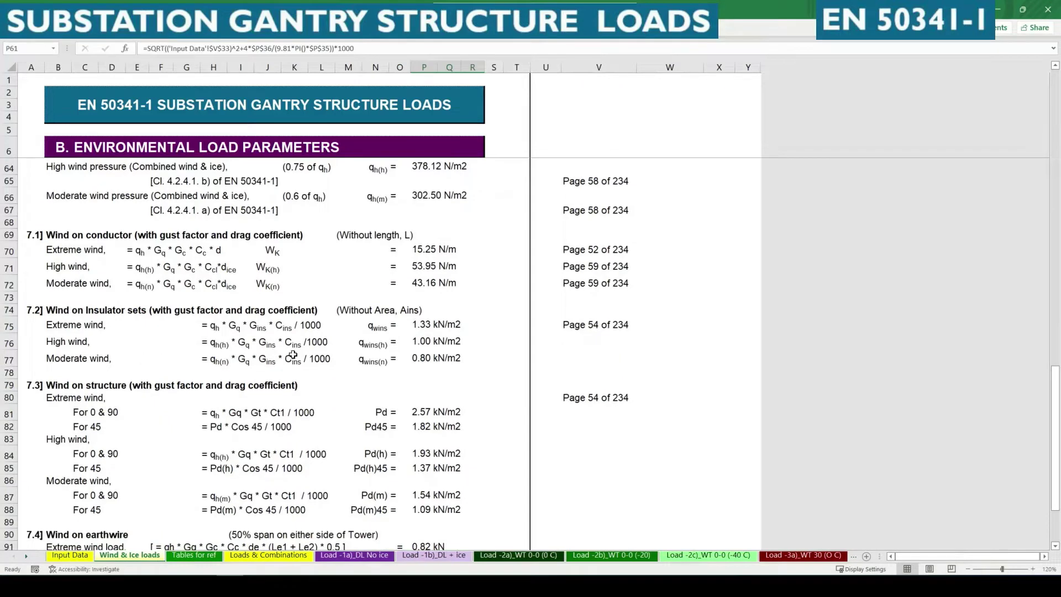
View the ROUNDUP formula behind the 1.33 kN/m2 insulator pressure in P75 without changing it
click(449, 325)
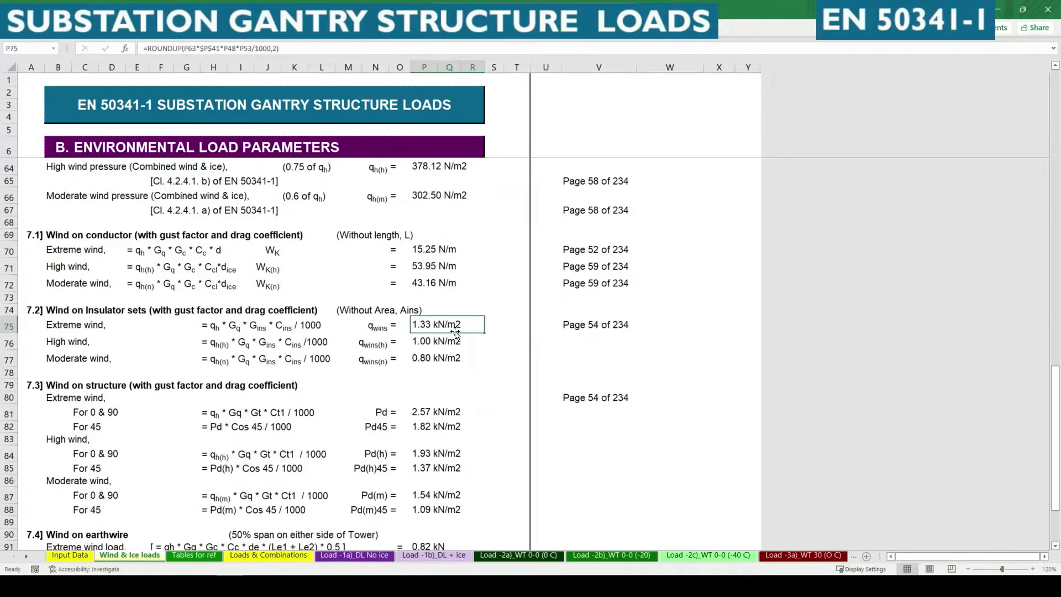
double_click(454, 331)
key(Escape)
Go to the Load -4_Extr. Wind sheet
click(24, 561)
click(24, 562)
click(24, 561)
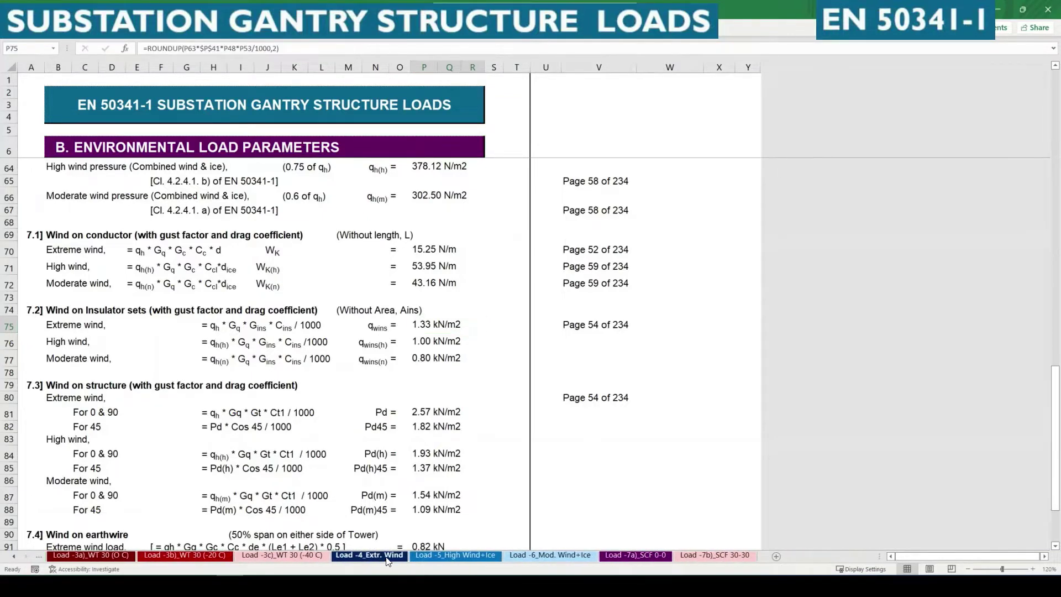
click(369, 554)
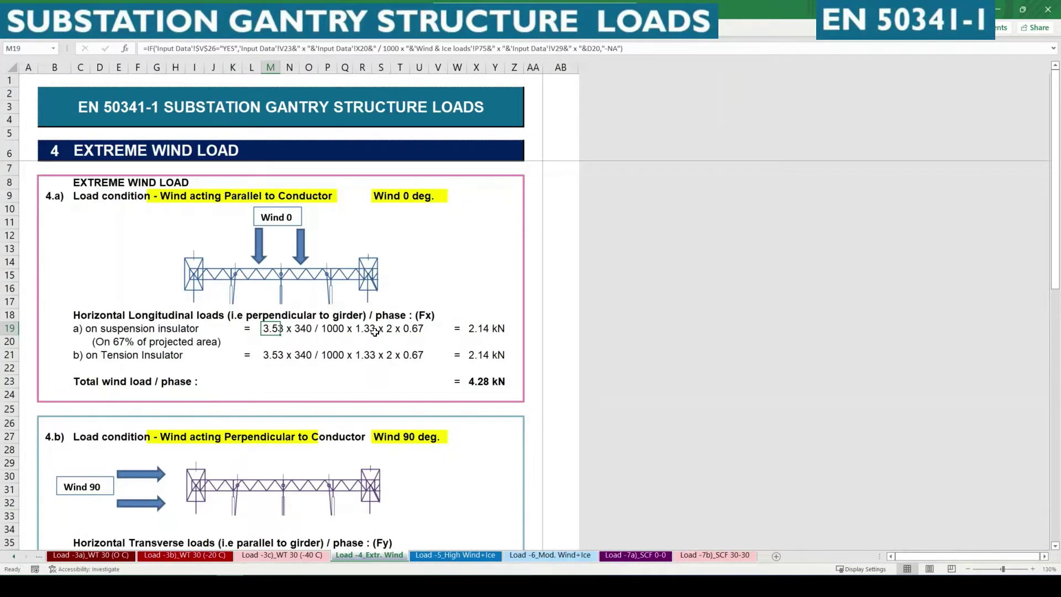
Look over the suspension insulator load cells in row 19
click(401, 329)
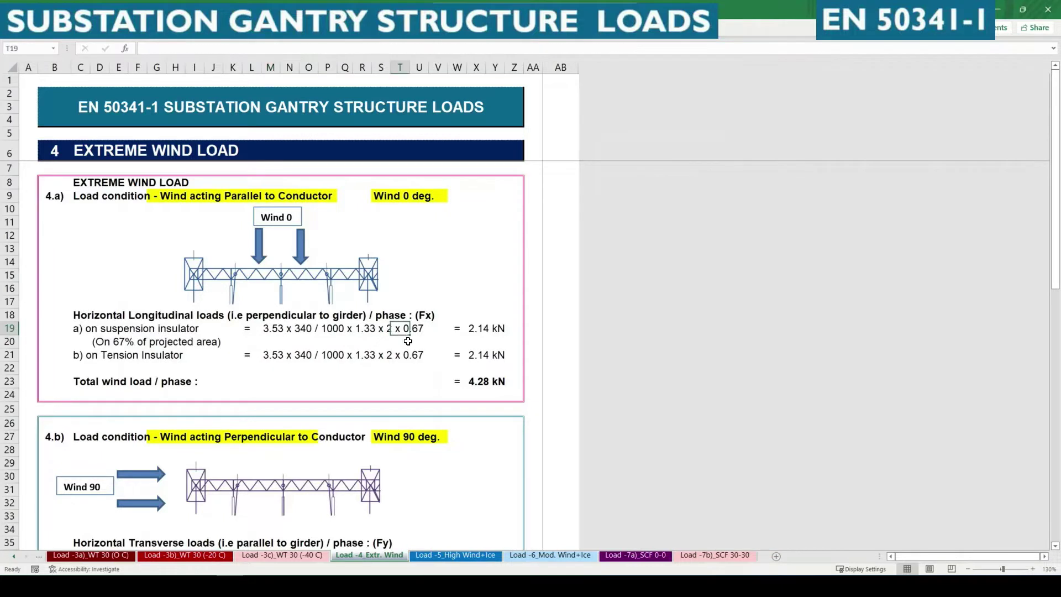
click(370, 334)
click(400, 330)
Switch back to the Input Data sheet
click(15, 559)
click(15, 559)
click(15, 559)
click(16, 559)
click(15, 559)
click(16, 559)
click(16, 559)
click(55, 555)
Keep the I9 conductor arrangement at Twin / Ph. and select the tower picture
scroll(307, 227, up, 1)
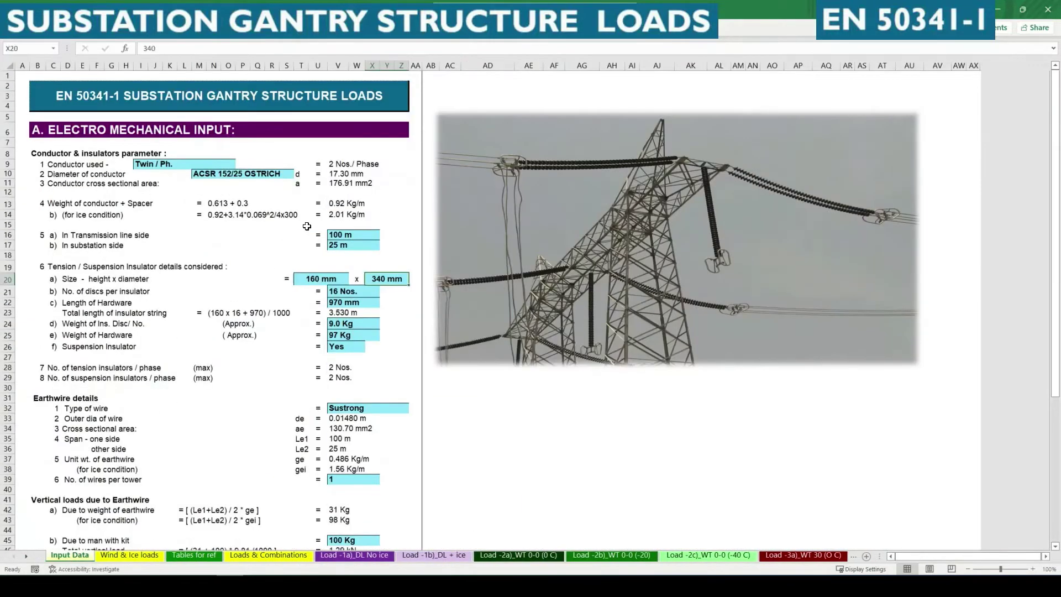
click(219, 164)
click(241, 164)
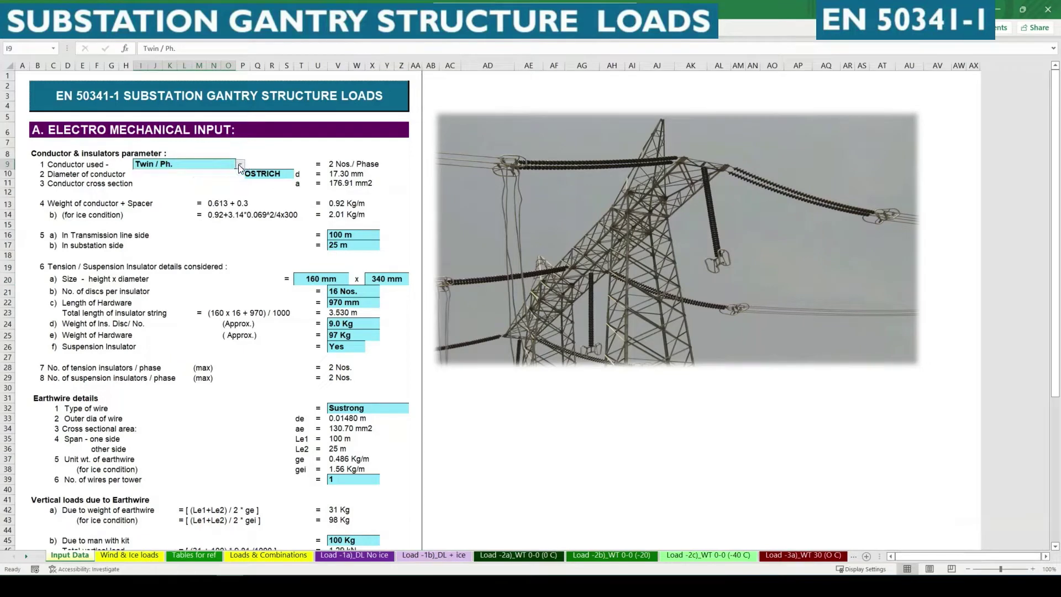
click(215, 183)
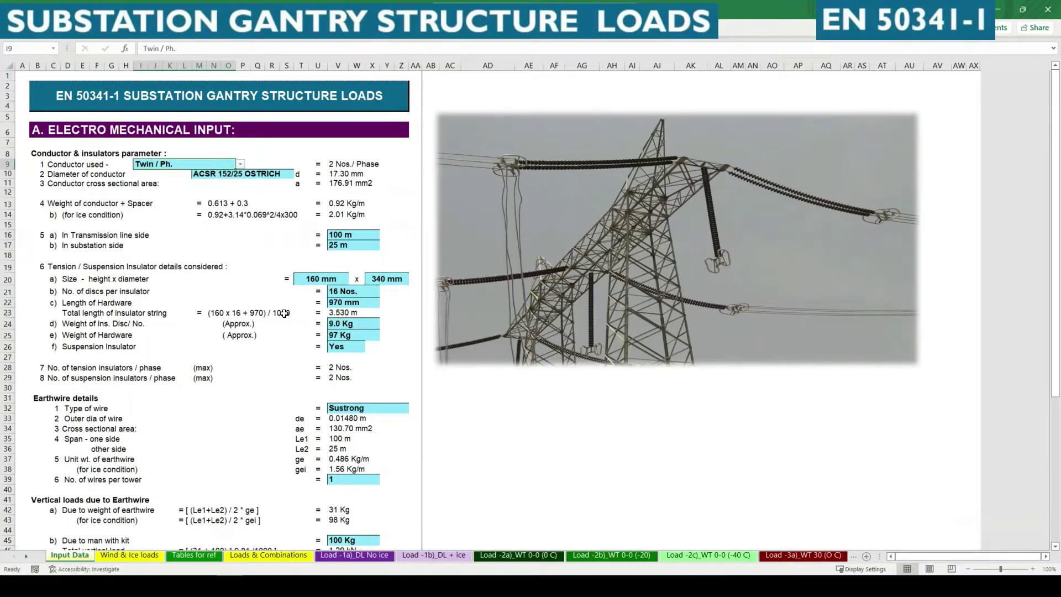
click(568, 182)
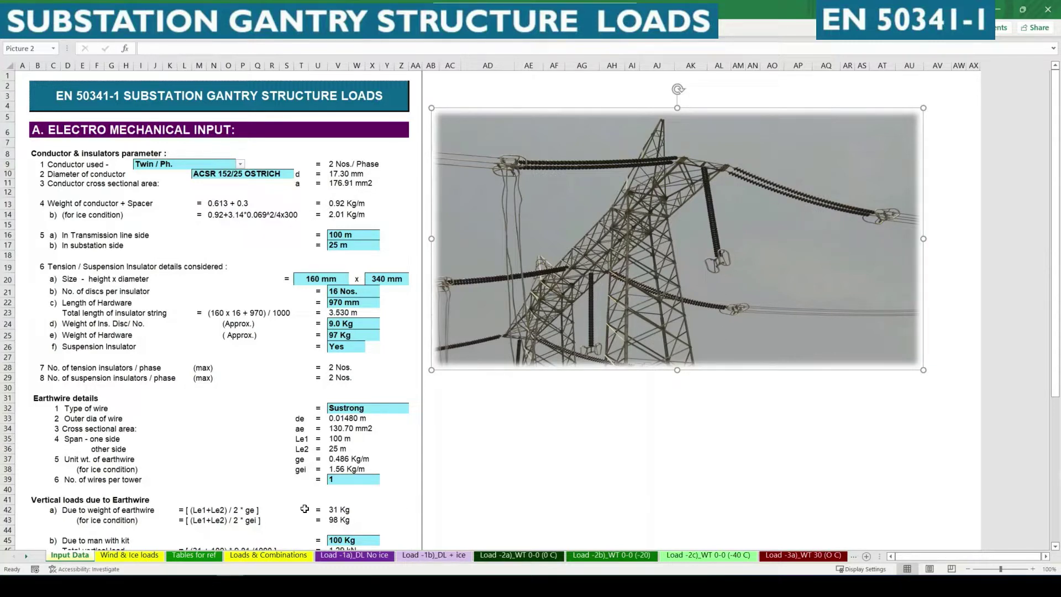
Scroll the sheet tabs toward the later load sheets
click(28, 553)
click(28, 552)
click(27, 553)
click(27, 552)
click(372, 554)
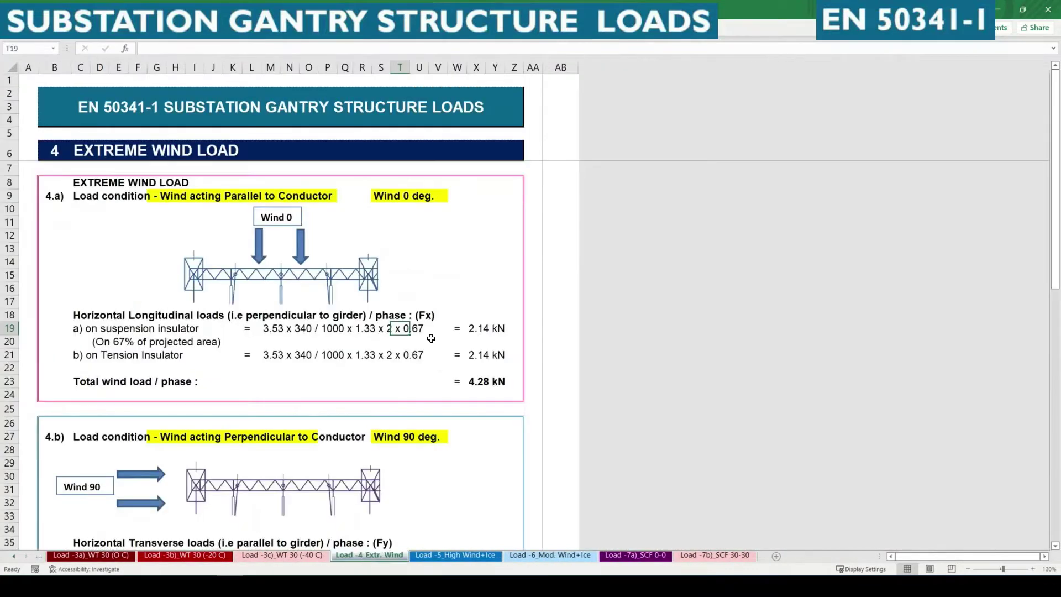
click(279, 356)
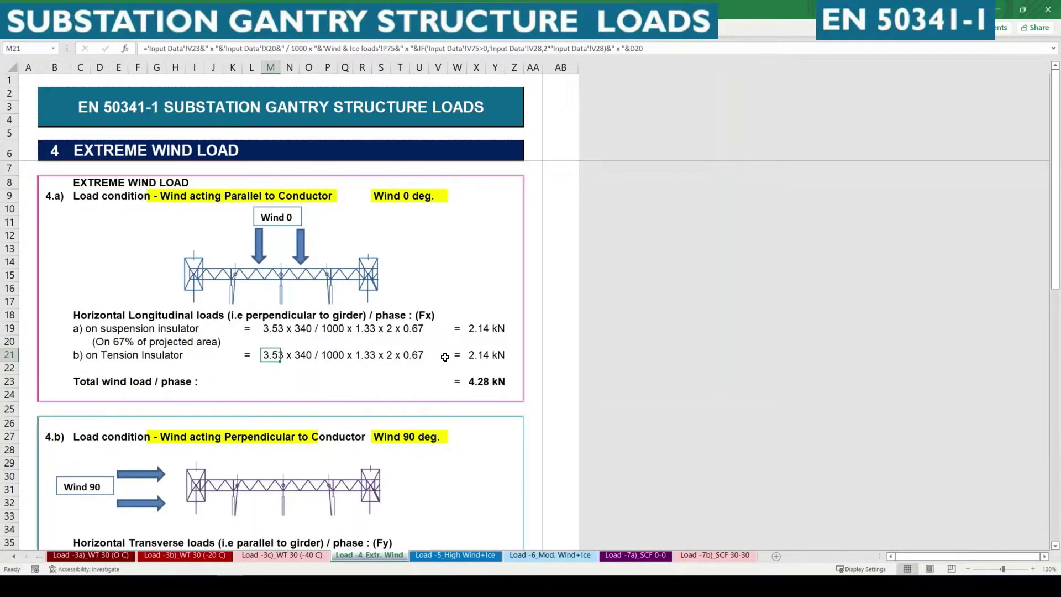
key(F2)
key(Escape)
click(263, 329)
key(F2)
key(Escape)
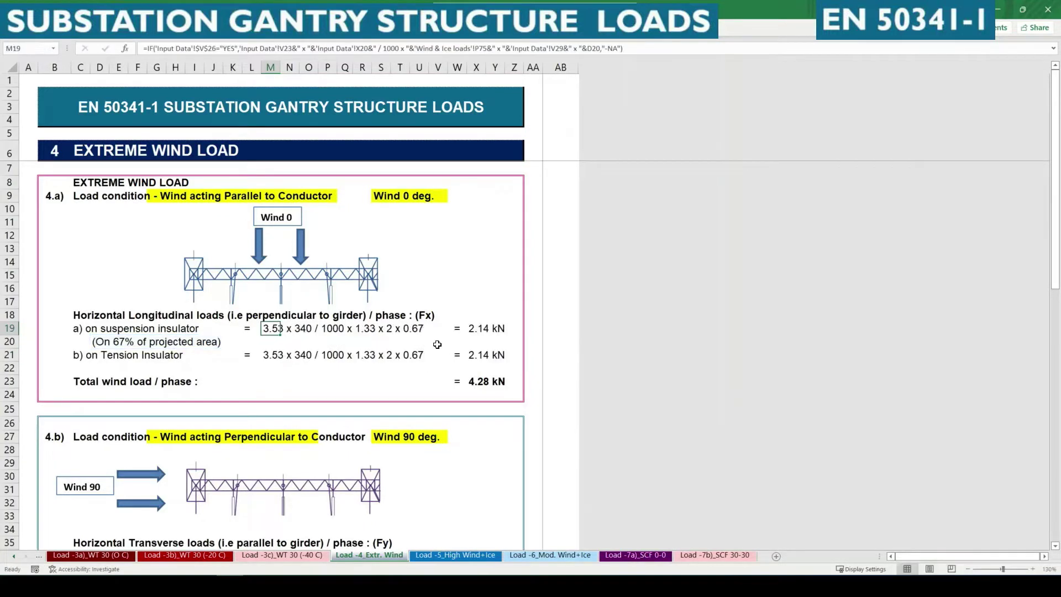
click(487, 328)
key(F2)
key(Escape)
key(F2)
key(Escape)
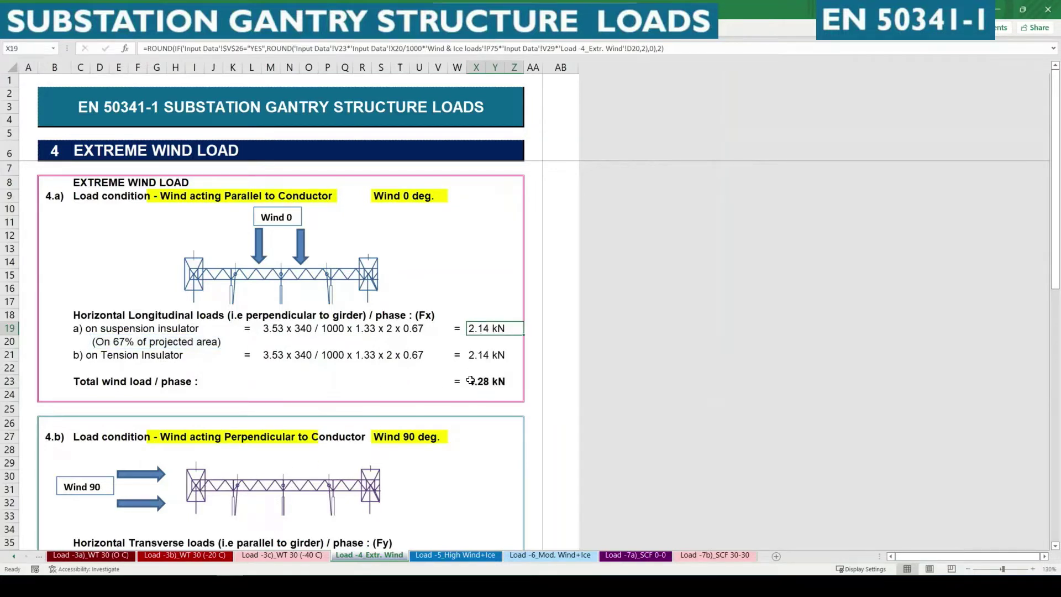
drag(274, 331, 483, 358)
click(479, 329)
click(494, 359)
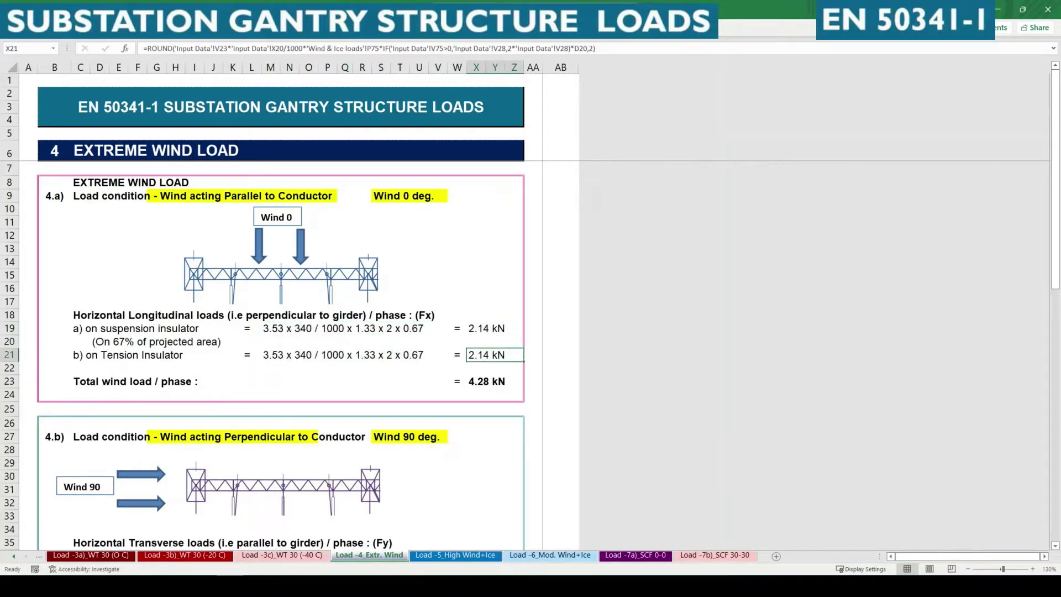
click(486, 315)
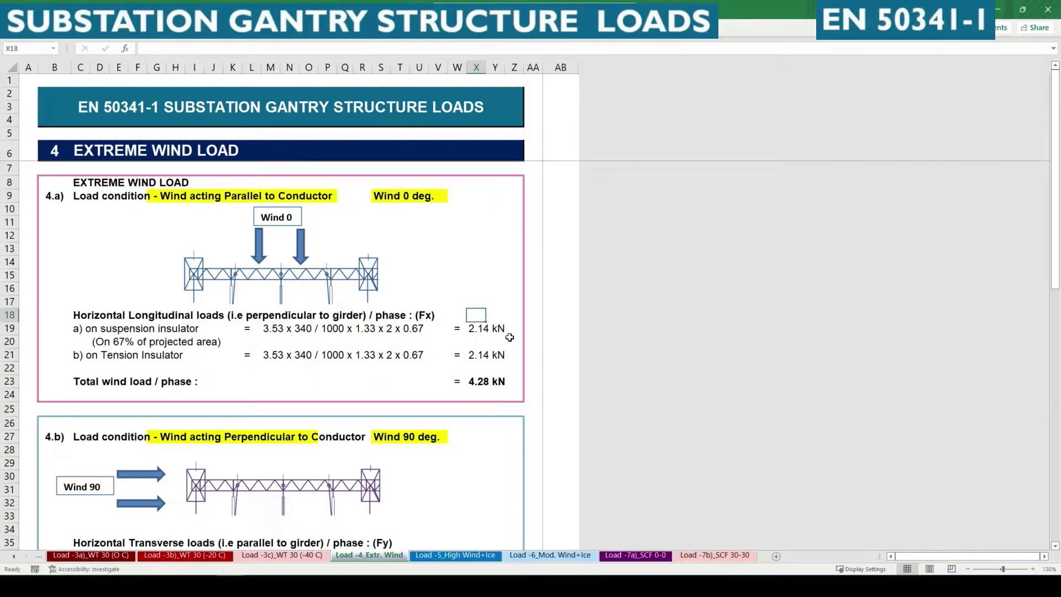
click(477, 331)
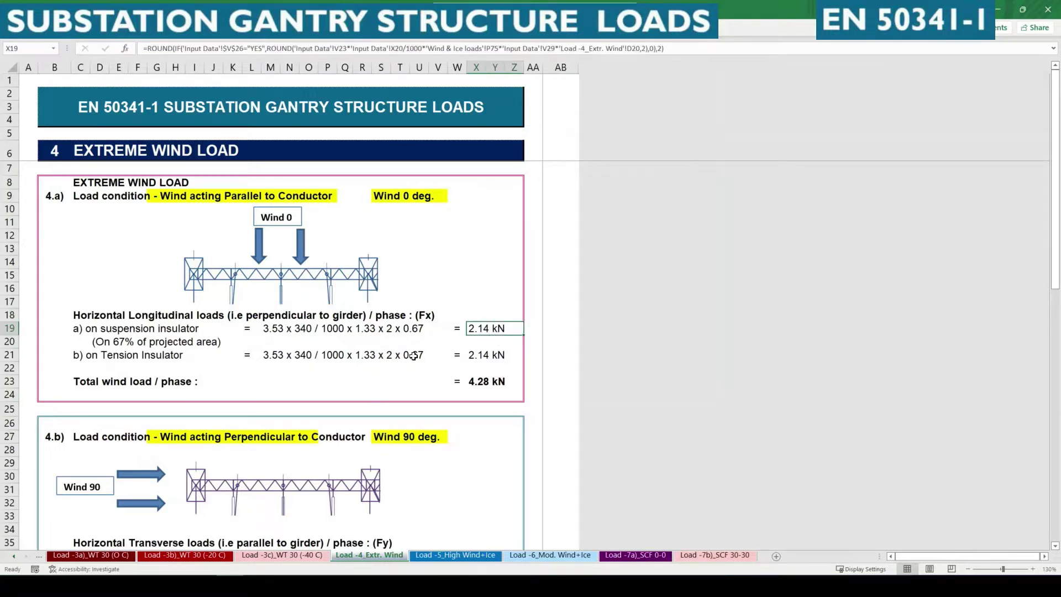
click(12, 557)
click(12, 557)
click(12, 557)
On Input Data, check the suspension and tension insulator count formulas in rows 28-29
click(12, 557)
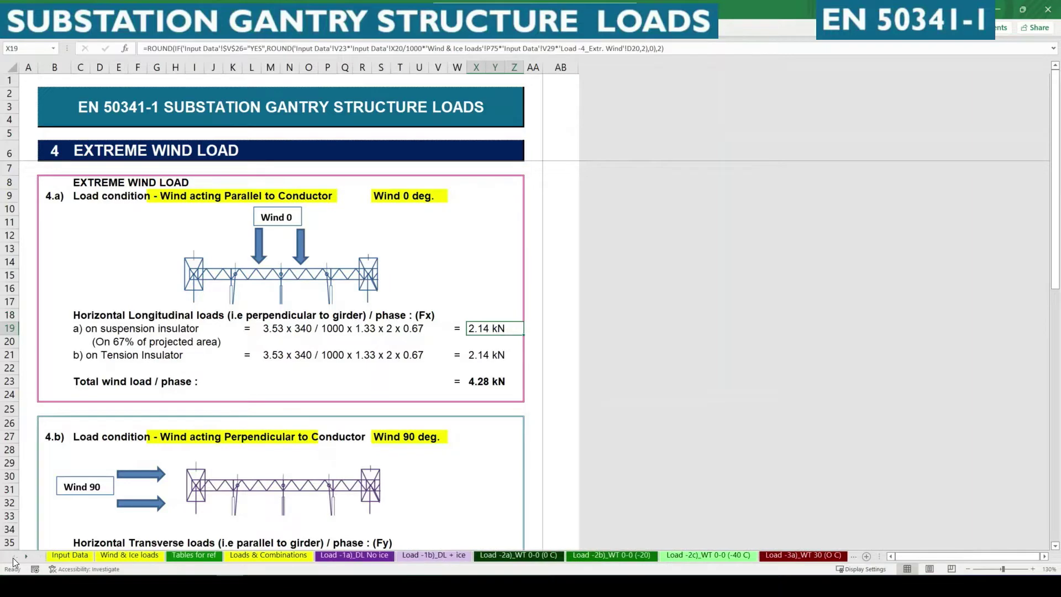
click(78, 556)
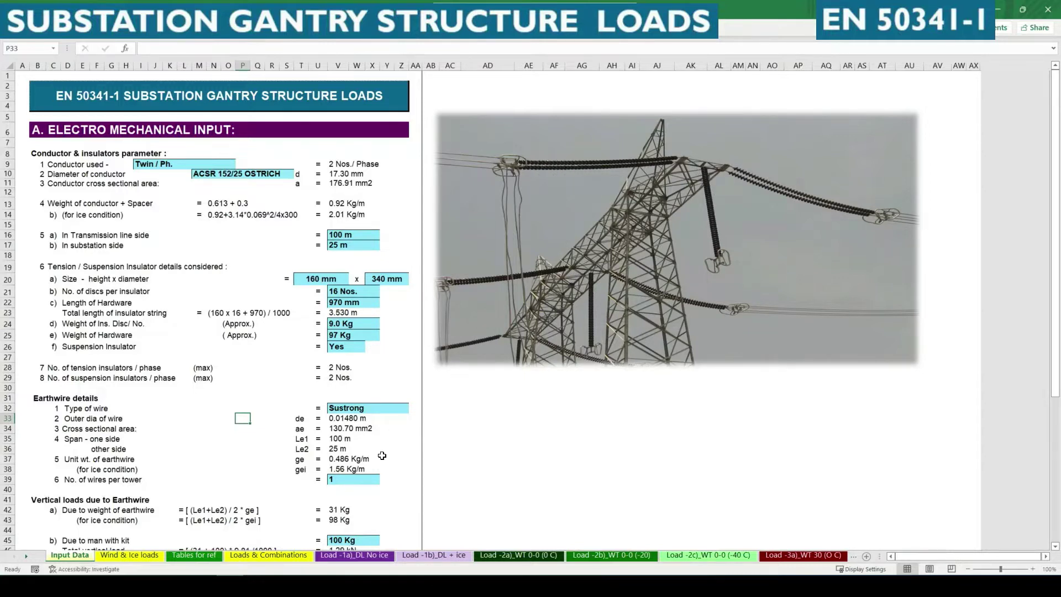
click(350, 378)
drag(78, 378, 337, 378)
click(337, 377)
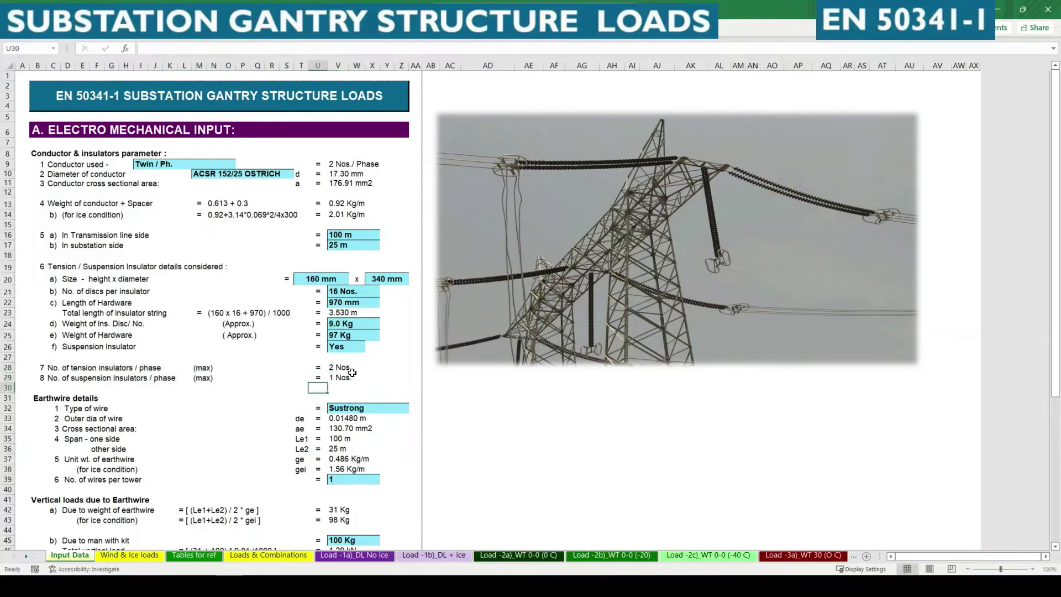
click(347, 369)
Change the V26 Suspension Insulator setting to No
click(354, 348)
click(370, 347)
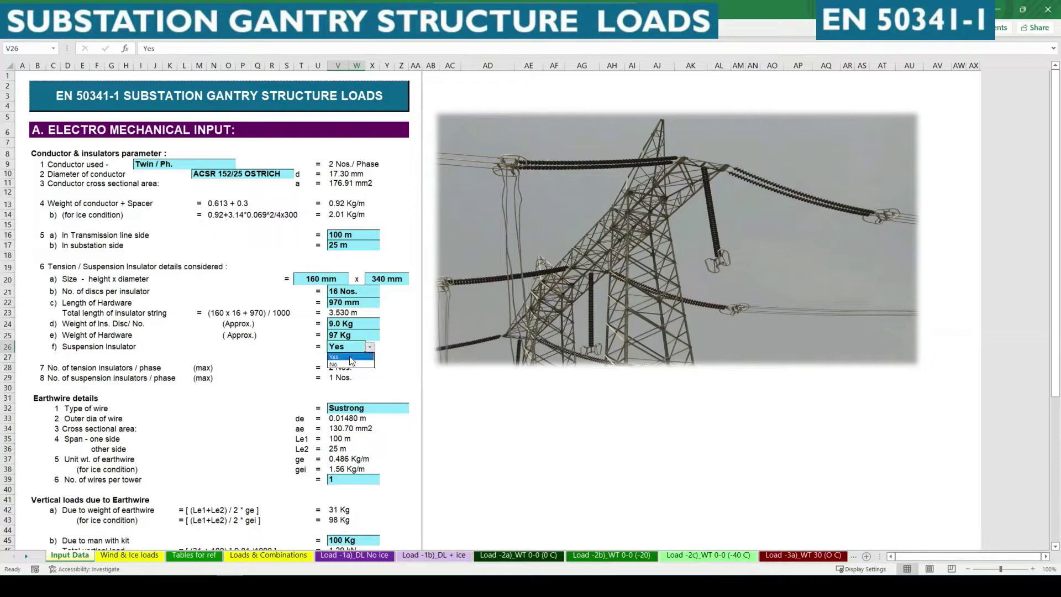
click(343, 365)
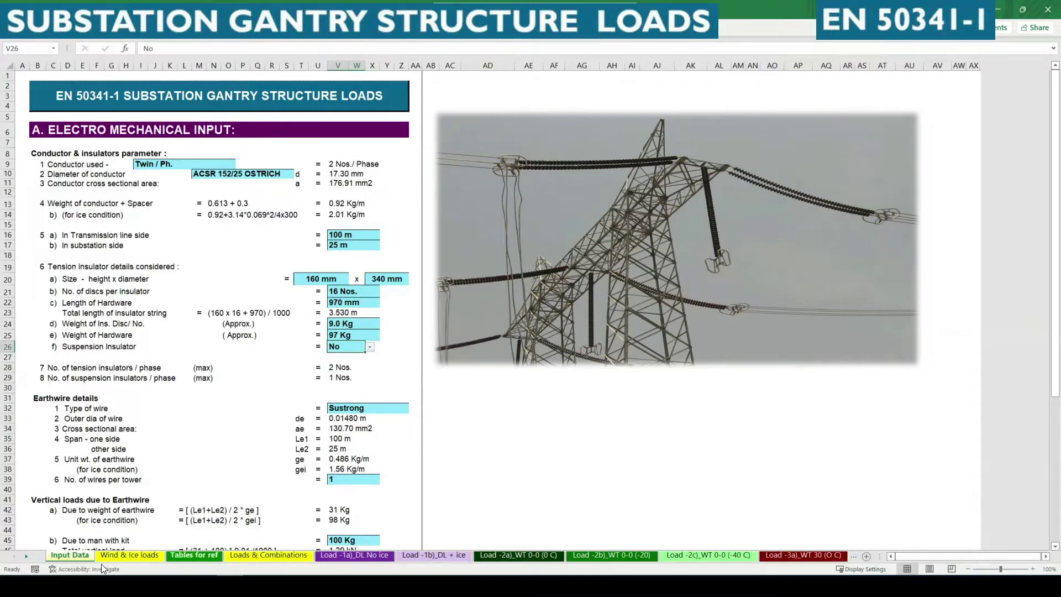
Confirm on Load -4_Extr. Wind that suspension load is 0.00 kN, totalling 2.14 kN
click(24, 555)
click(26, 556)
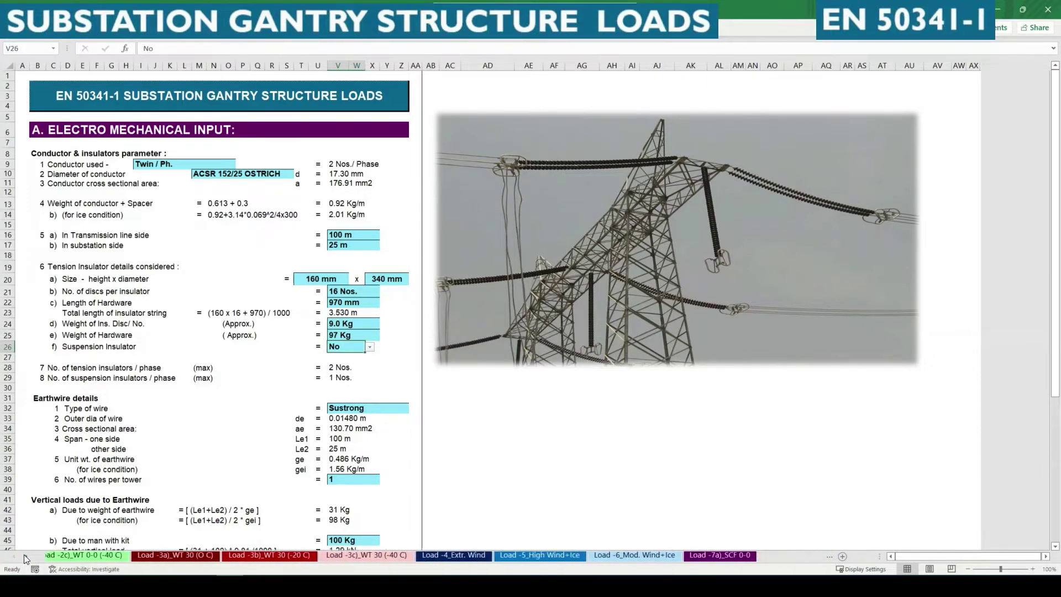
click(375, 555)
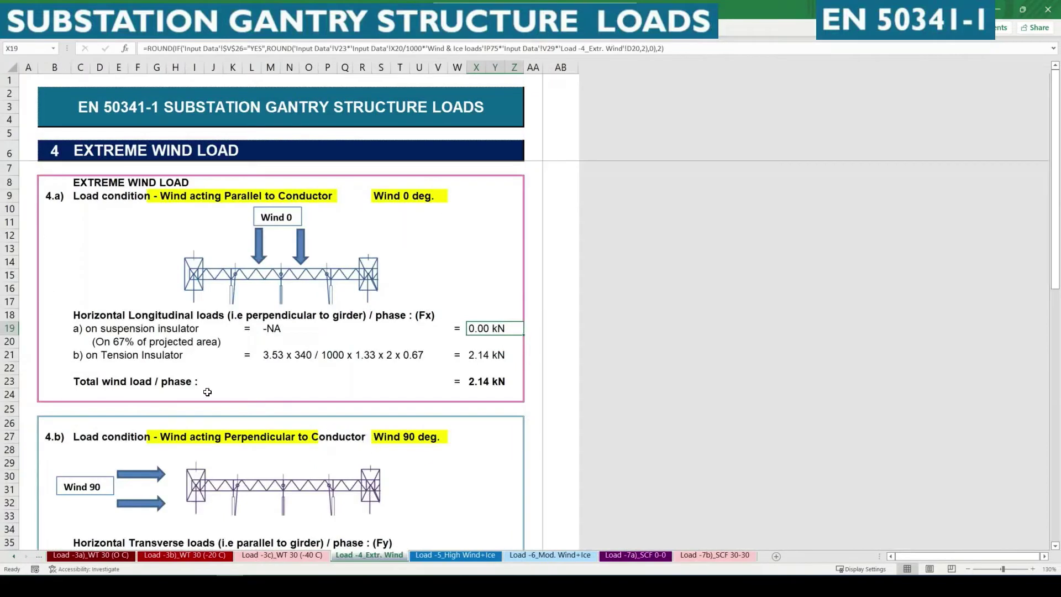
drag(285, 337, 310, 343)
click(344, 354)
click(14, 557)
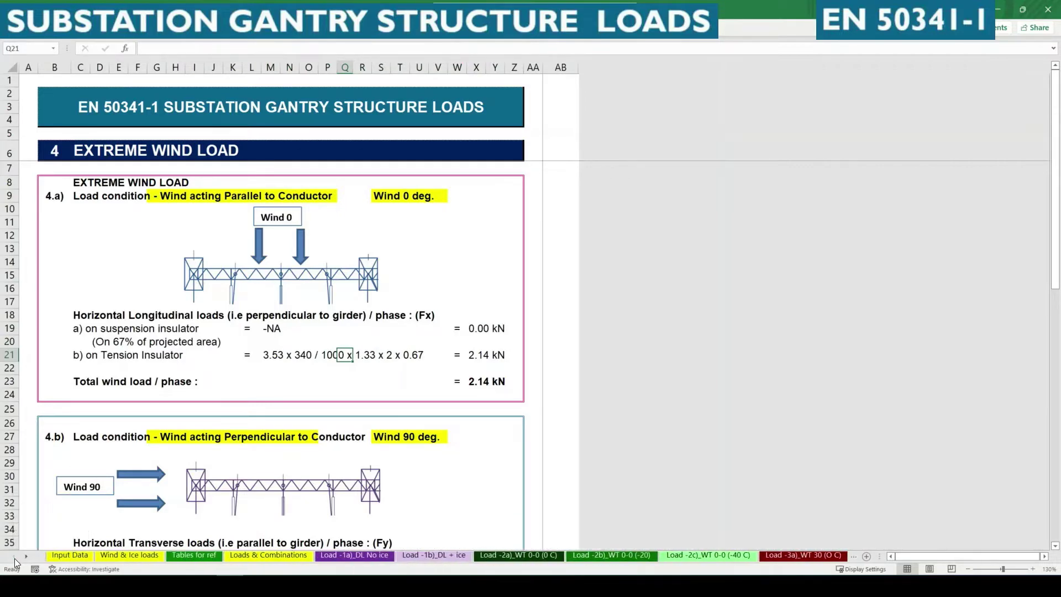
Switch V26 Suspension Insulator back to Yes and check the insulator count
click(61, 555)
click(371, 348)
click(341, 359)
click(343, 380)
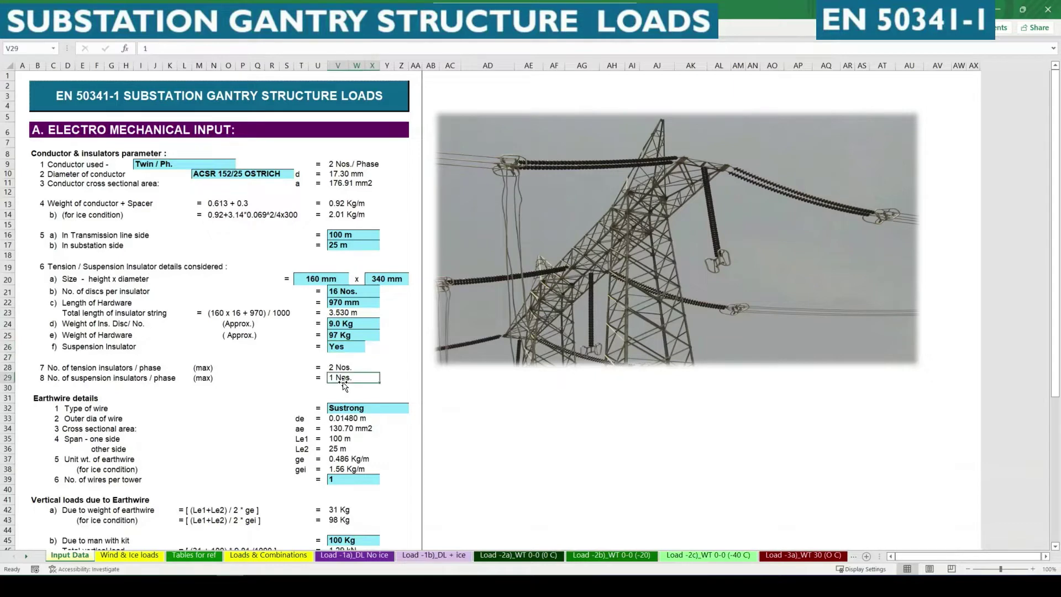